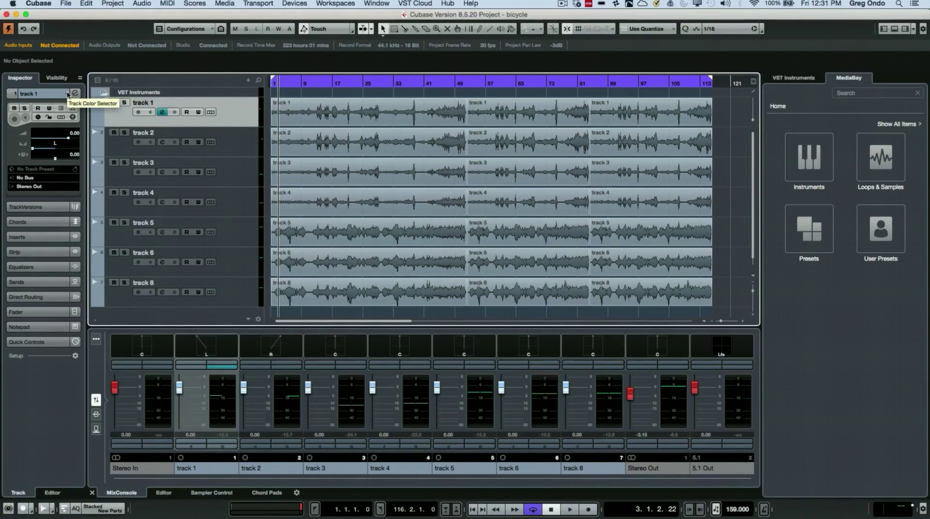
Colour track 1 orange and track 2 yellow (Color 4) with the Inspector's Track Color Selector.
left_click(66, 93)
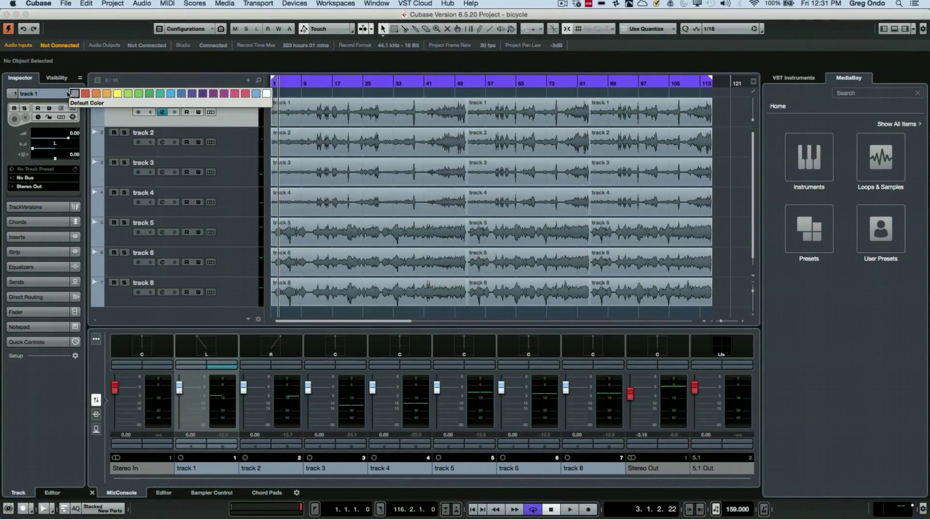
left_click(96, 93)
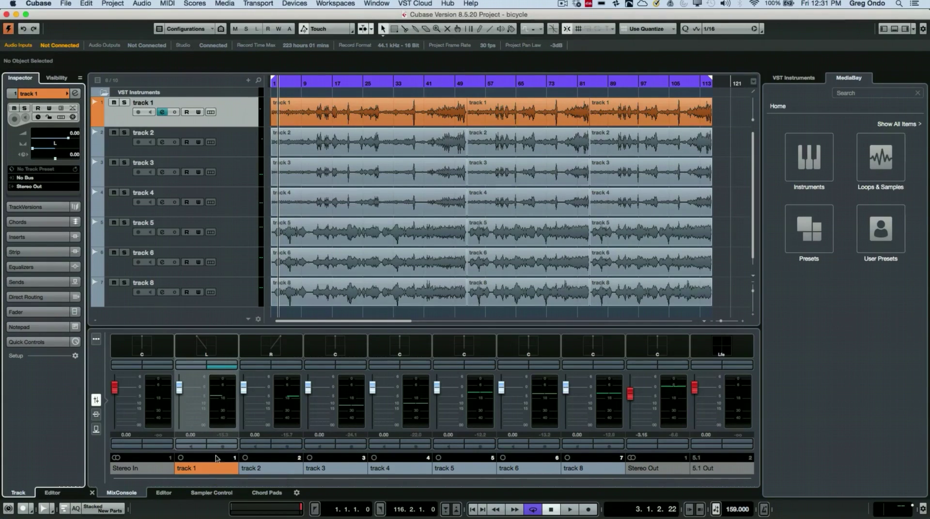
left_click(235, 151)
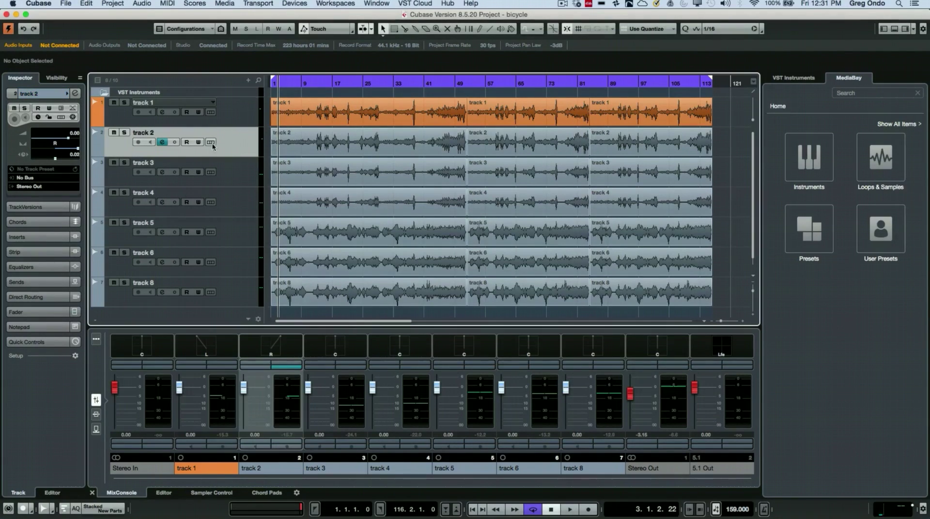
left_click(65, 94)
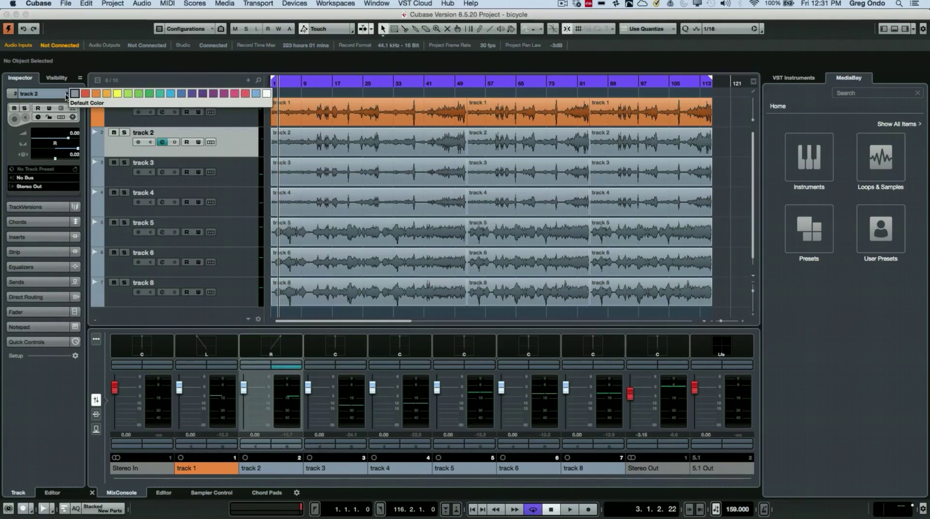
left_click(117, 94)
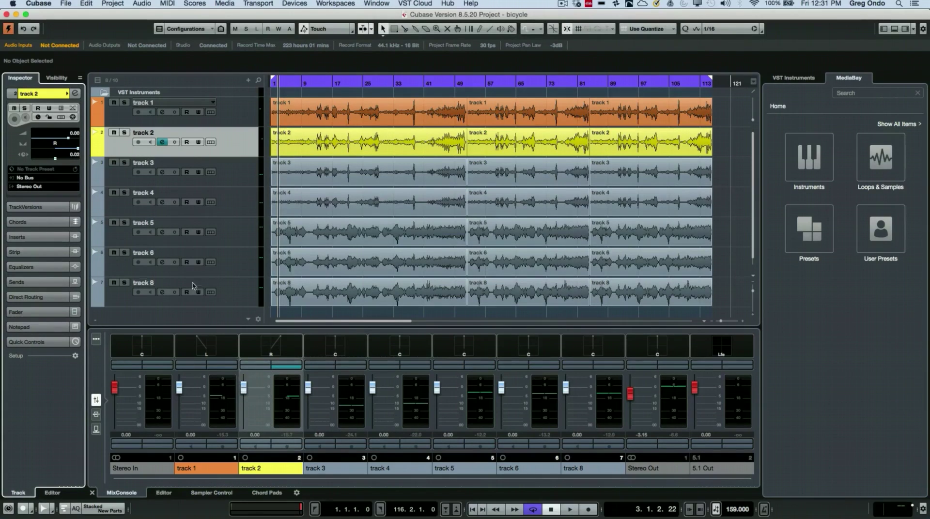
left_click(38, 4)
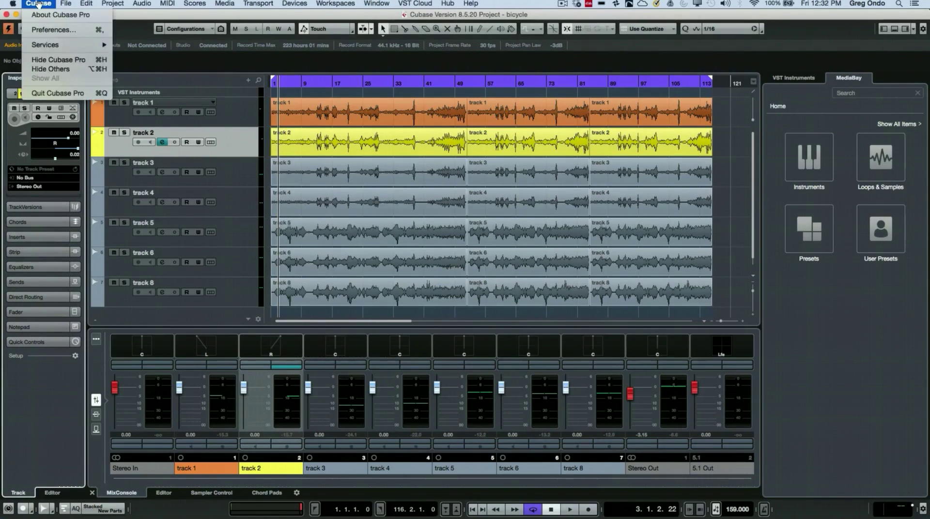
left_click(50, 31)
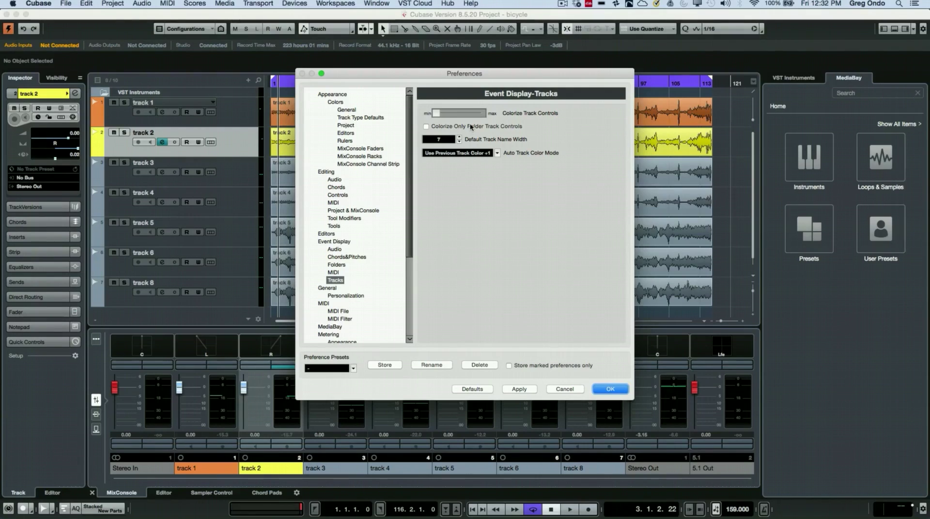
left_click(492, 154)
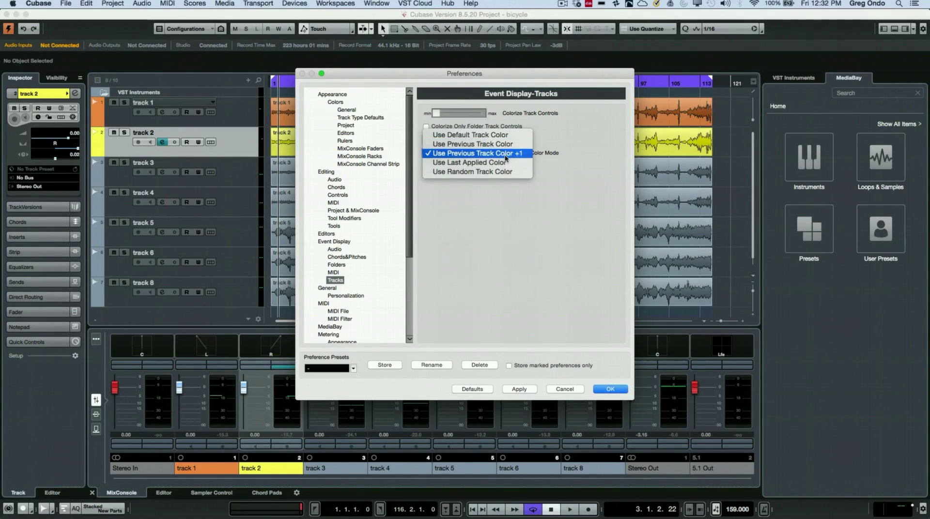
left_click(504, 154)
left_click(611, 390)
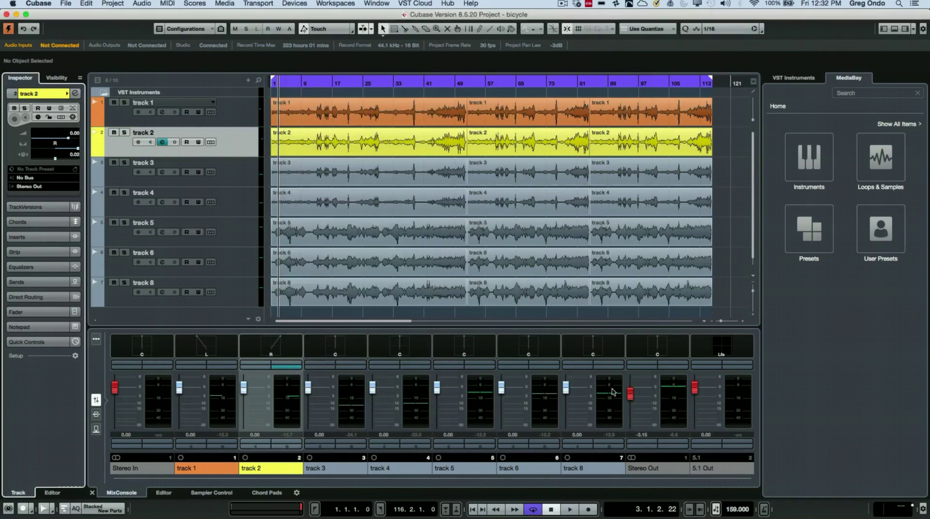
right_click(240, 140)
mouse_move(263, 141)
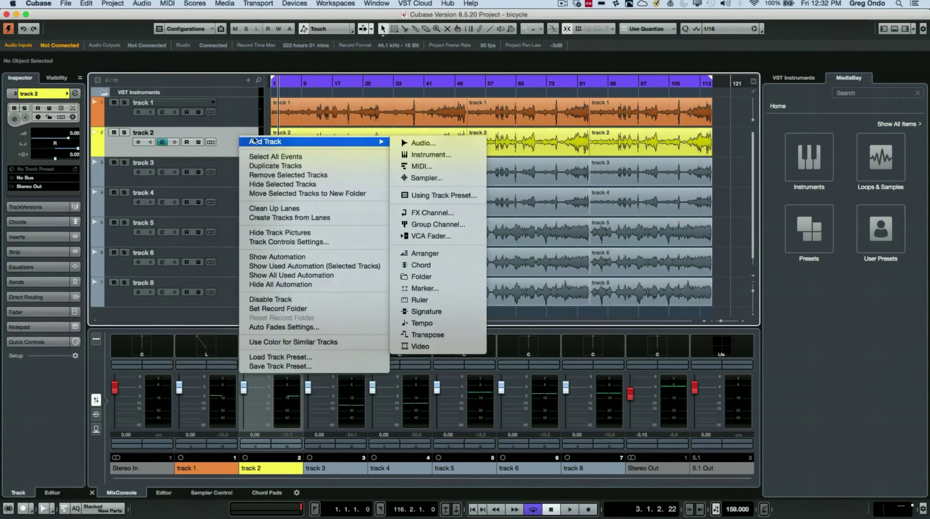
left_click(419, 143)
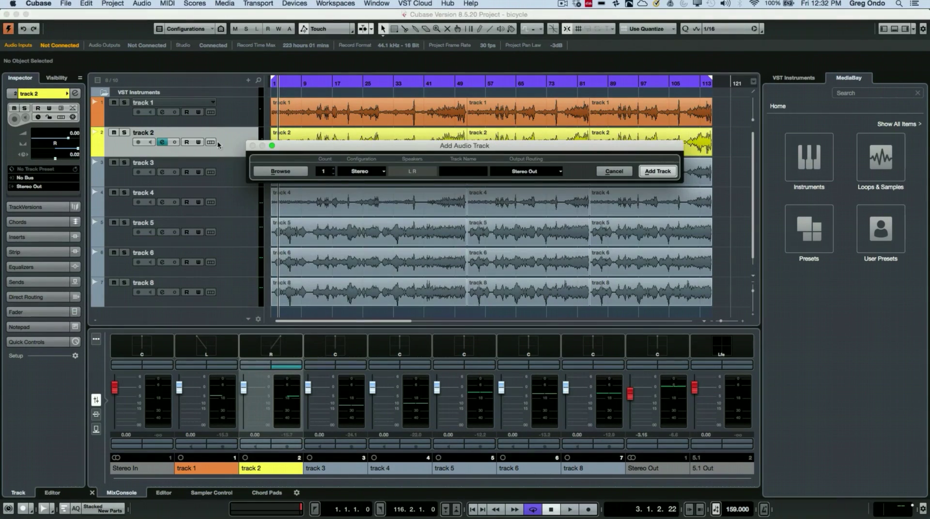
left_click(658, 171)
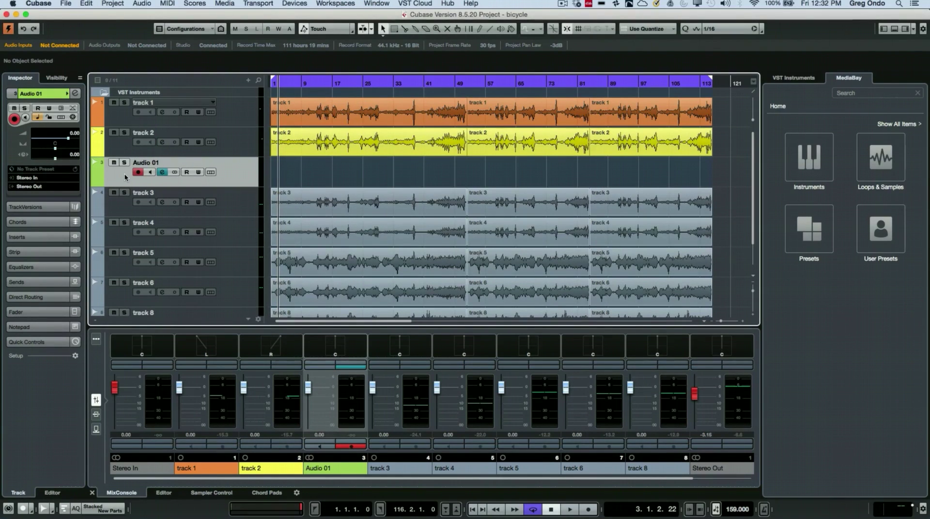
key("super+z")
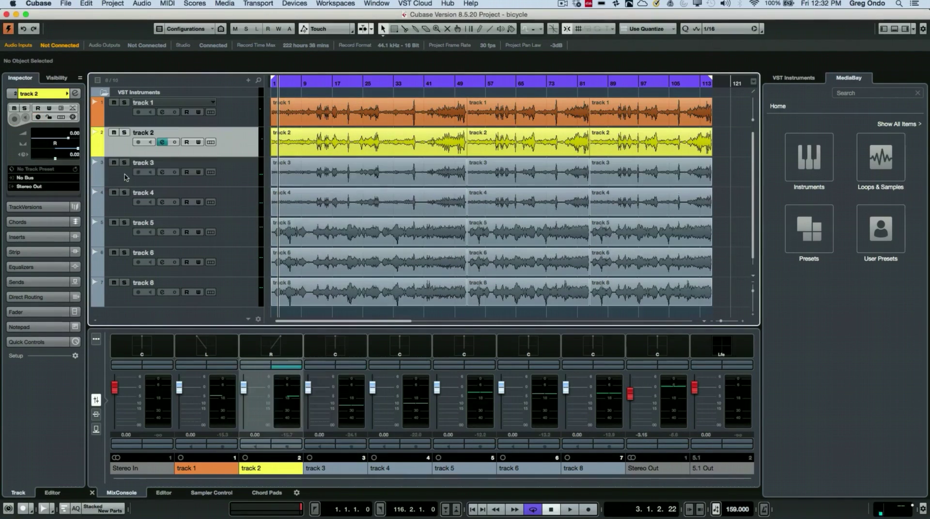
Activate the toolbar Color Tool and show its Color 1–16 palette.
left_click(511, 30)
left_click(511, 33)
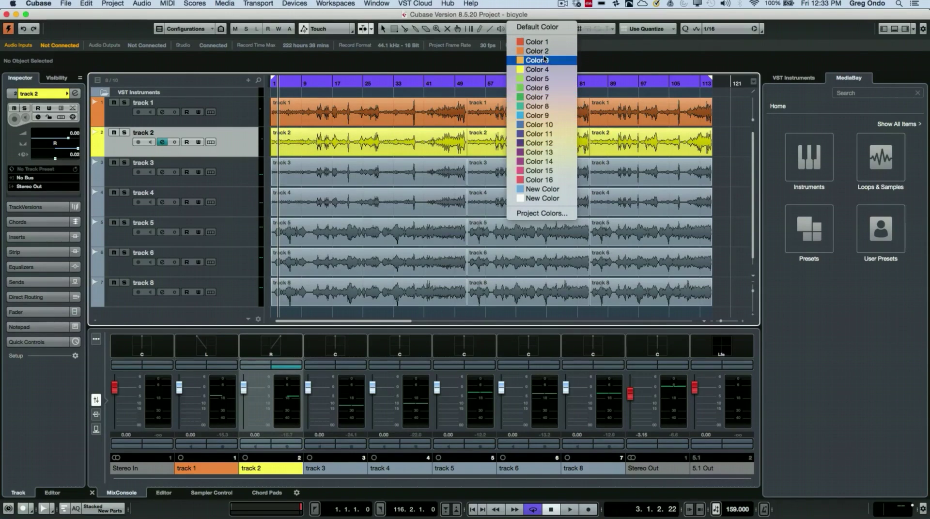
In the Project Colors editor, append a new colour slot to the project colour set.
left_click(561, 216)
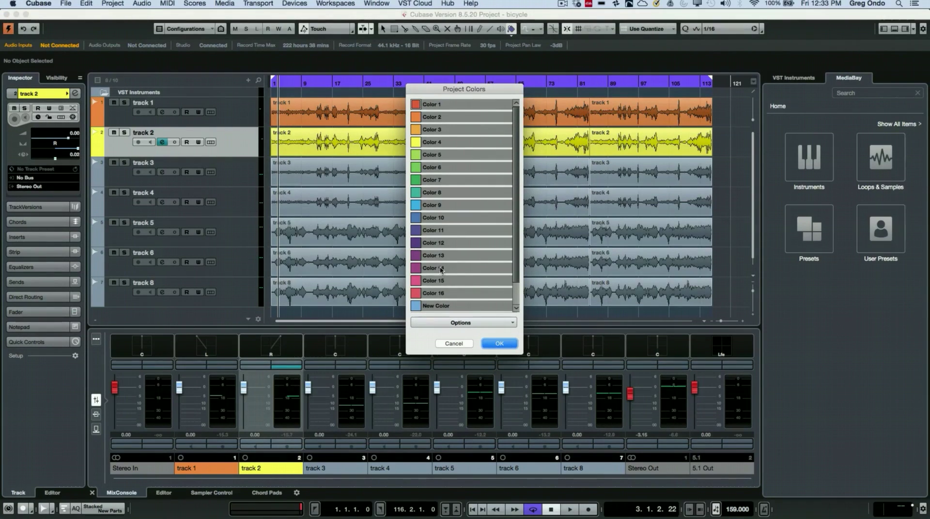
scroll(441, 276, "down", 1)
scroll(438, 278, "down", 1)
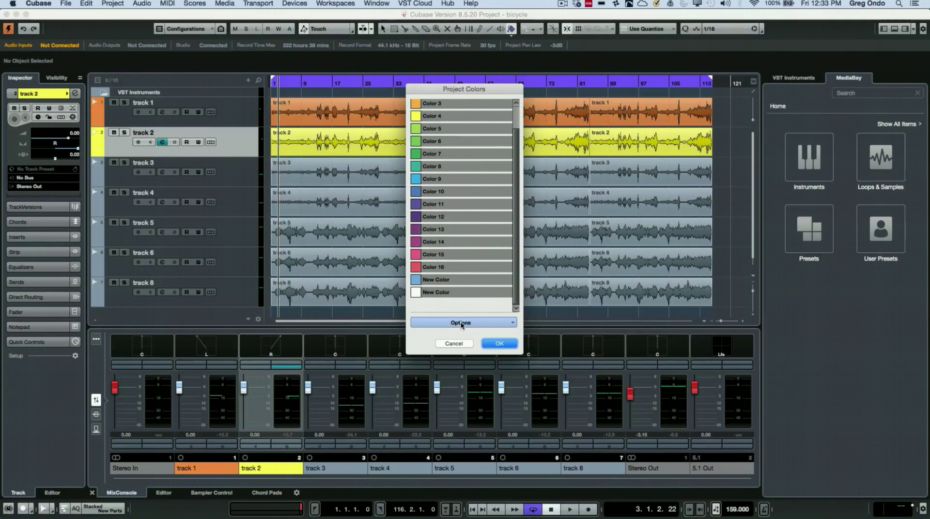
left_click(461, 323)
left_click(469, 322)
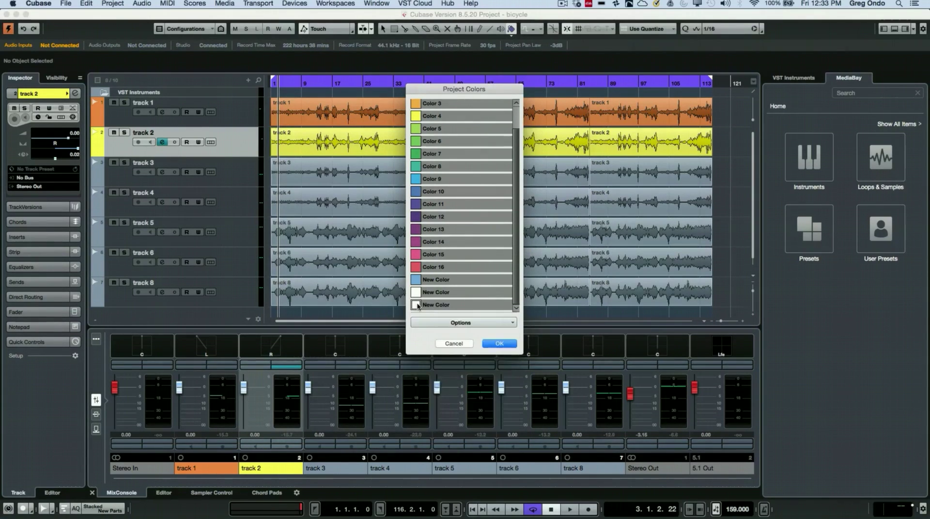
Define a custom light blue in the empty slot and confirm the colour set with OK.
left_click(416, 304)
left_click(474, 324)
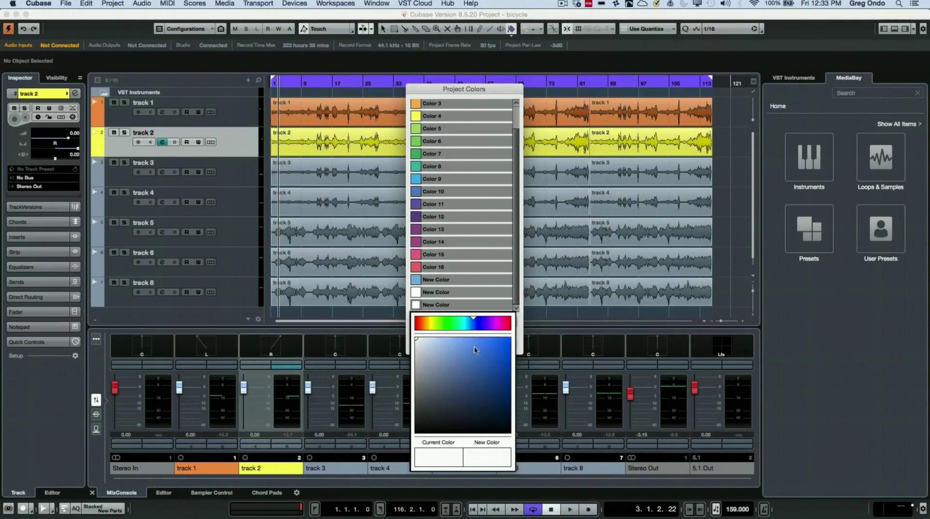
mouse_move(475, 350)
left_mouse_down()
mouse_move(462, 380)
mouse_move(448, 363)
mouse_move(467, 359)
left_mouse_up()
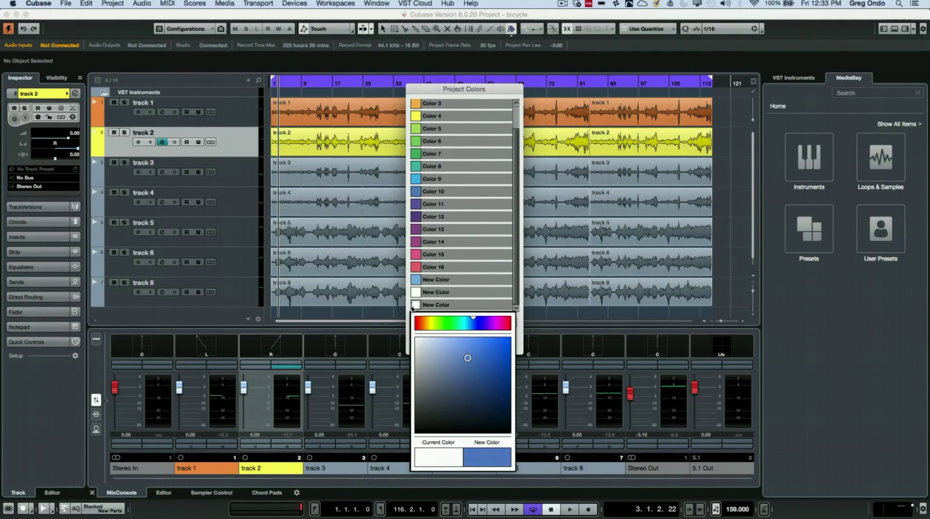
left_click(415, 306)
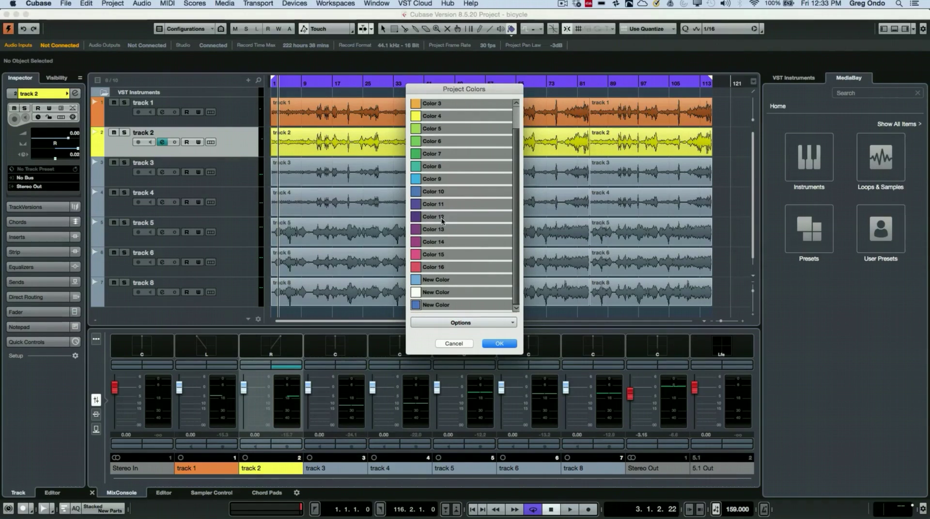
left_click(473, 321)
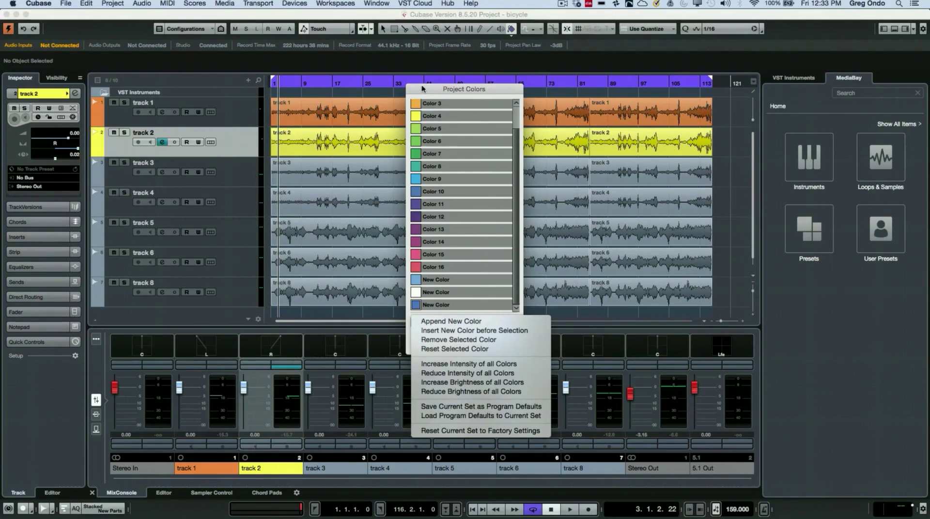
left_click(422, 89)
left_click(503, 344)
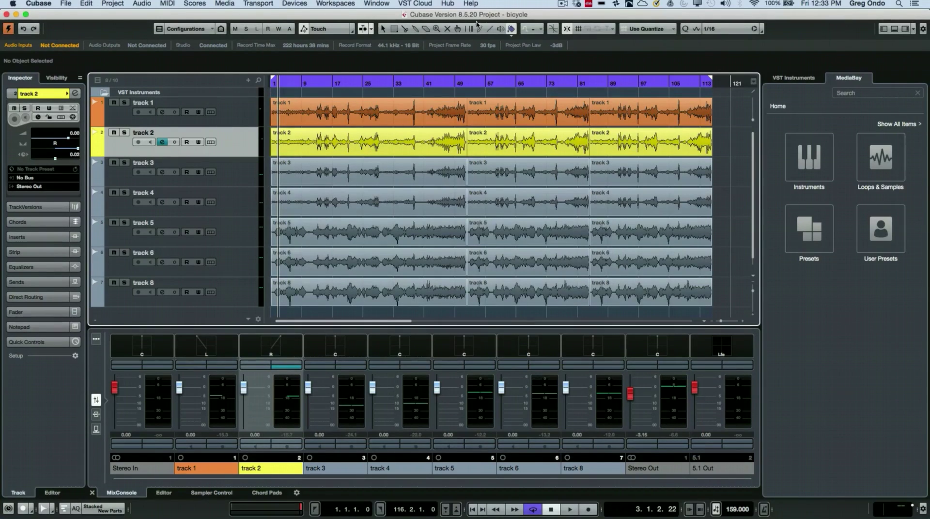
Select tracks 1 through 8 and colour them orange (Color 2), after trying yellow, red and teal.
left_click(242, 124)
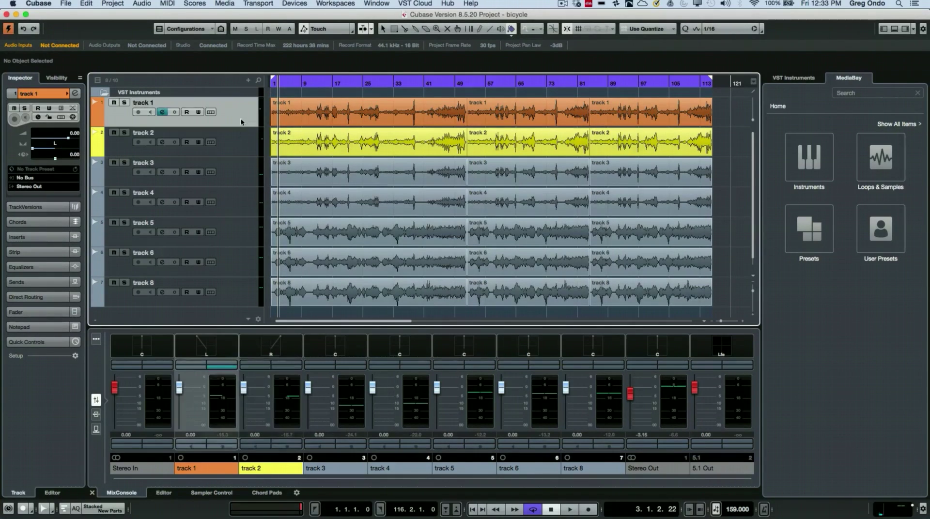
left_click(237, 296, "shift")
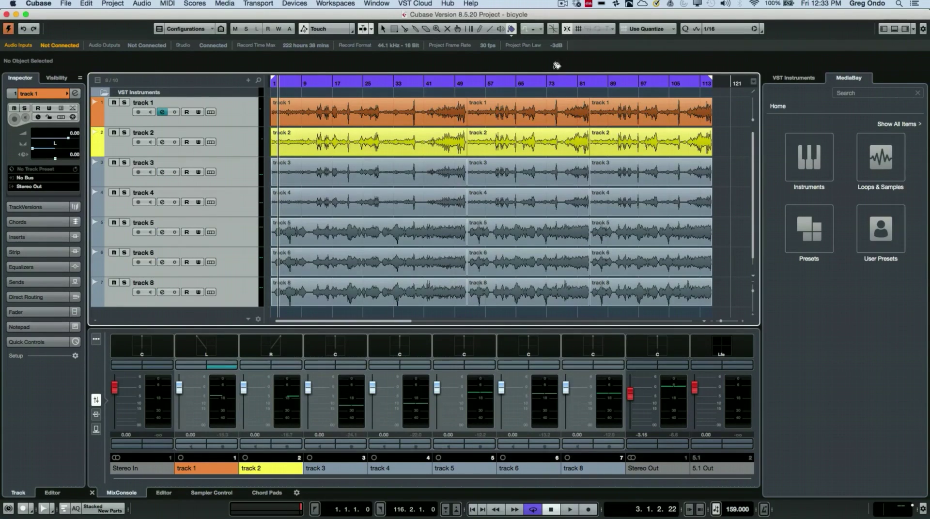
left_click(512, 29)
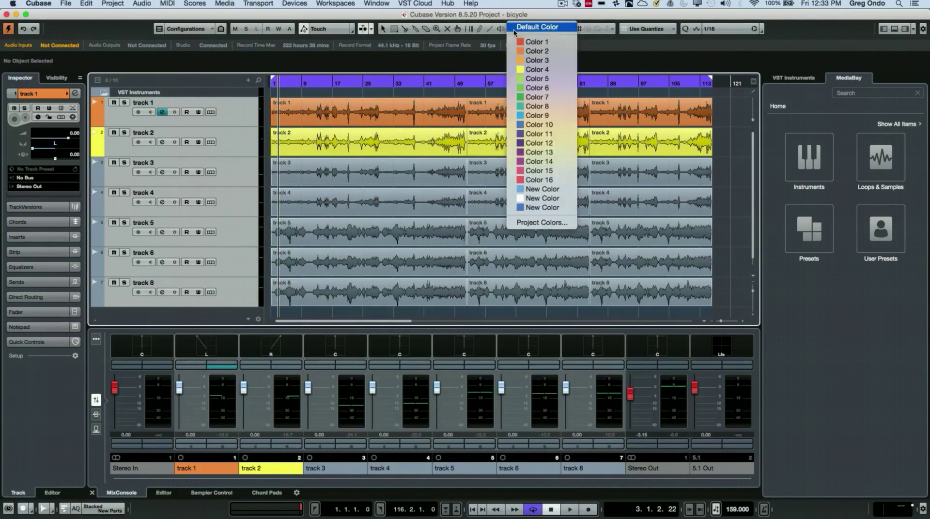
left_click(541, 69)
left_click(512, 29)
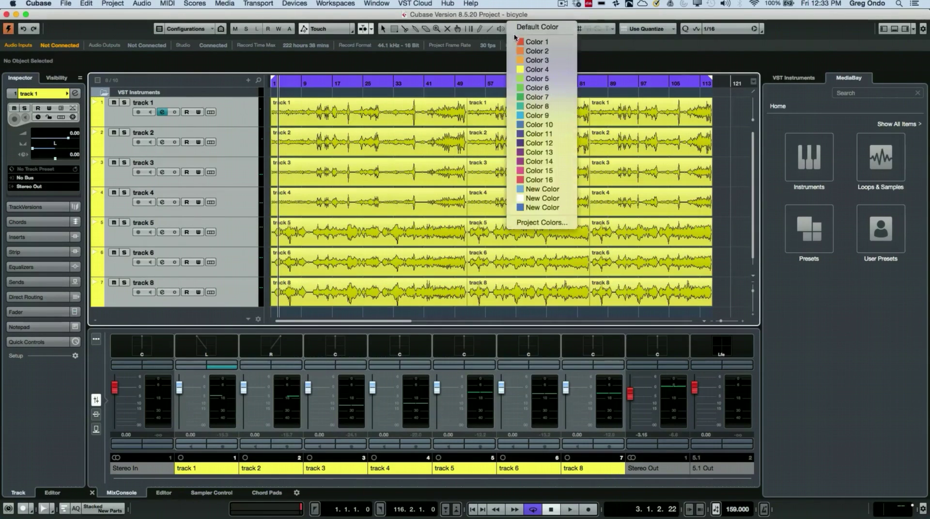
left_click(520, 42)
left_click(512, 29)
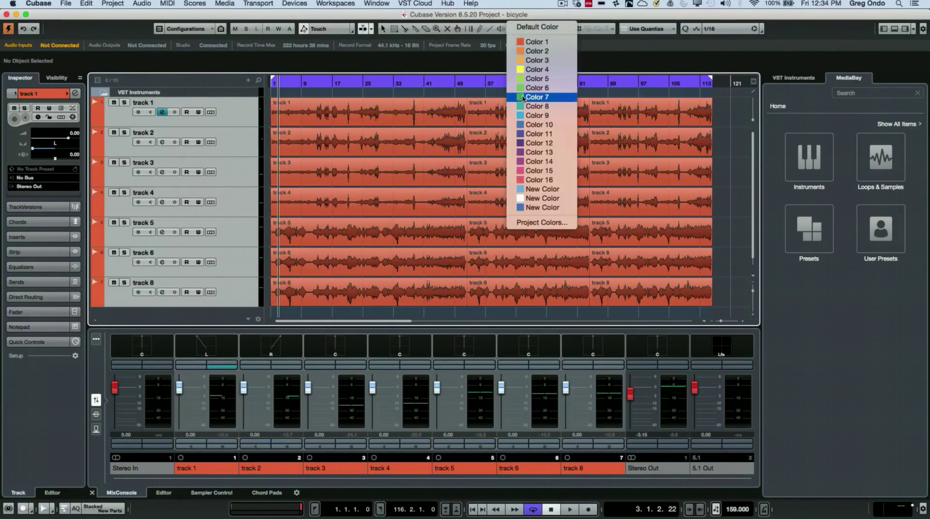
left_click(521, 106)
left_click(512, 30)
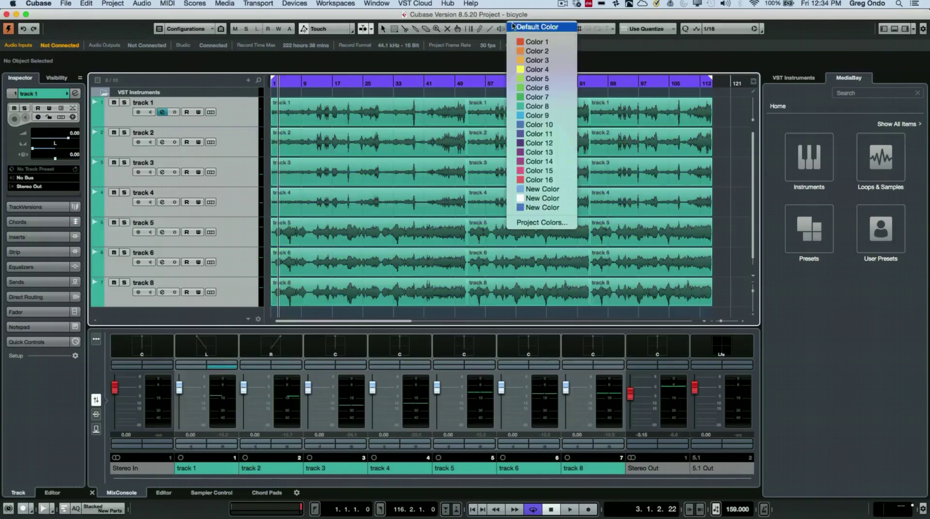
left_click(521, 52)
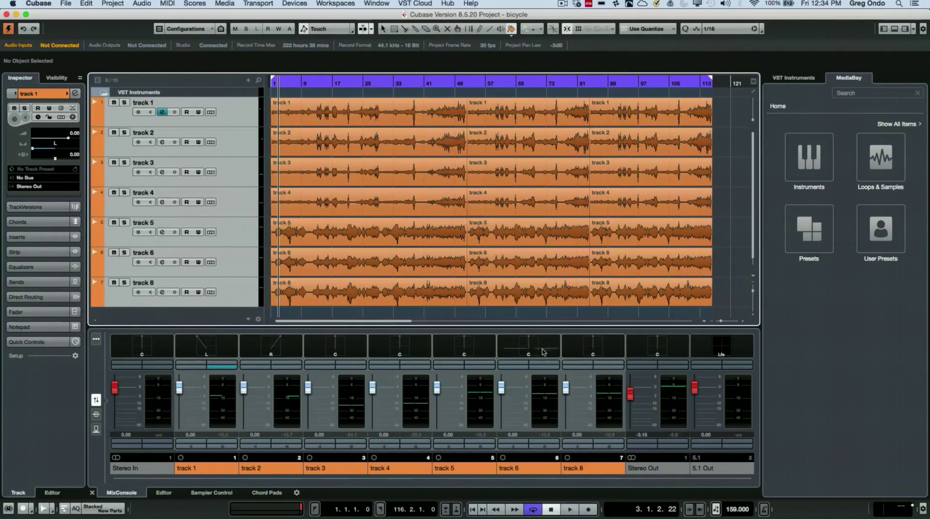
With the Color Tool, colour the middle chorus parts on all eight tracks blue (Color 10), then deselect.
right_click(522, 313)
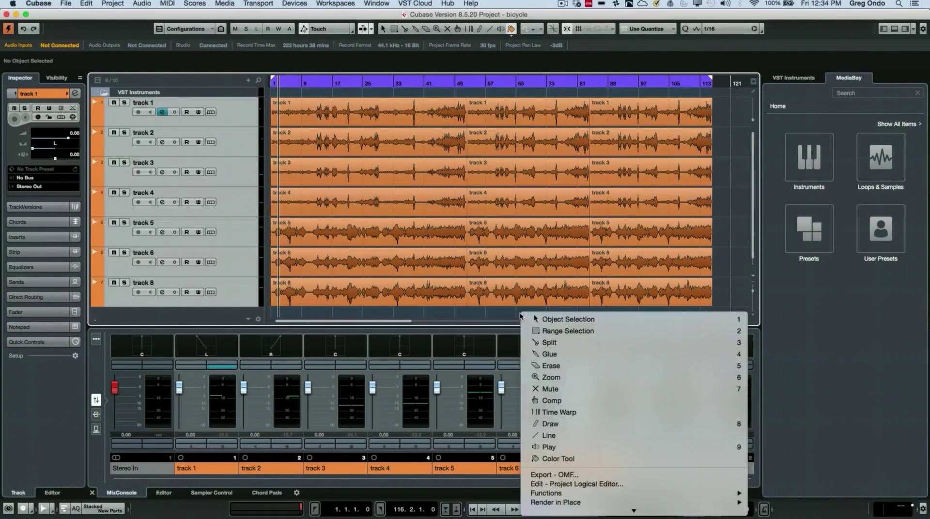
left_click(562, 459)
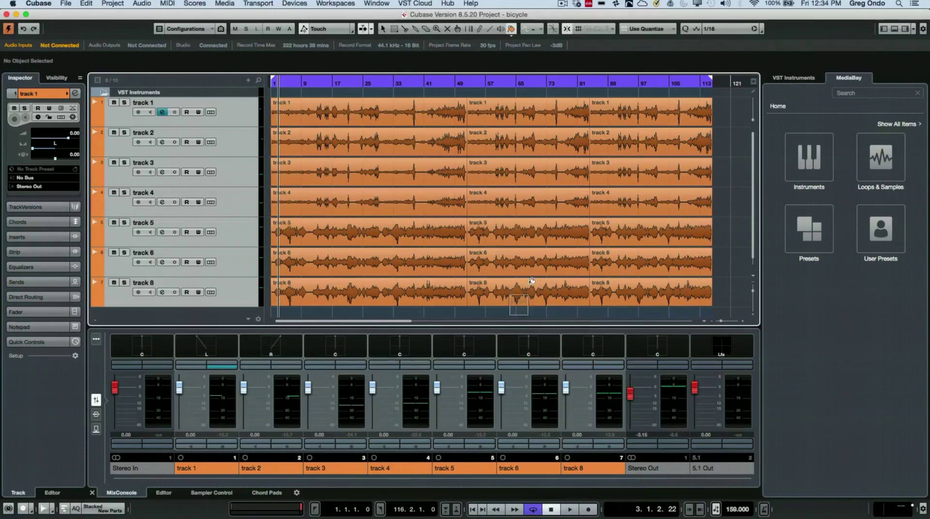
left_click_drag(535, 272, 536, 115)
left_click(512, 34)
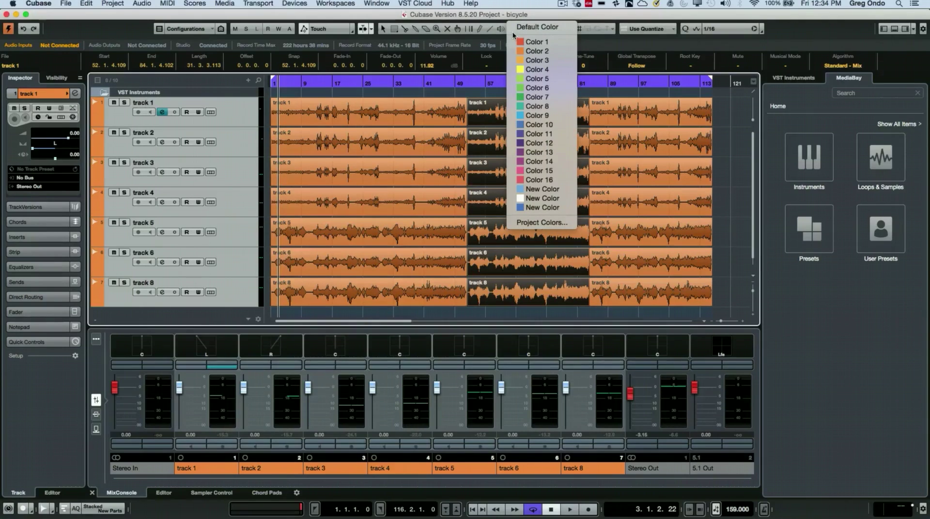
left_click(535, 125)
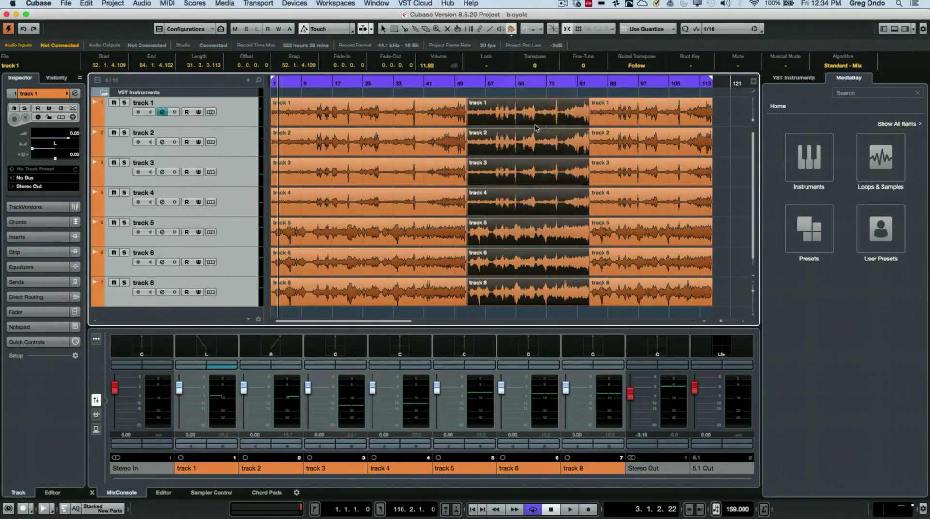
left_click(556, 313)
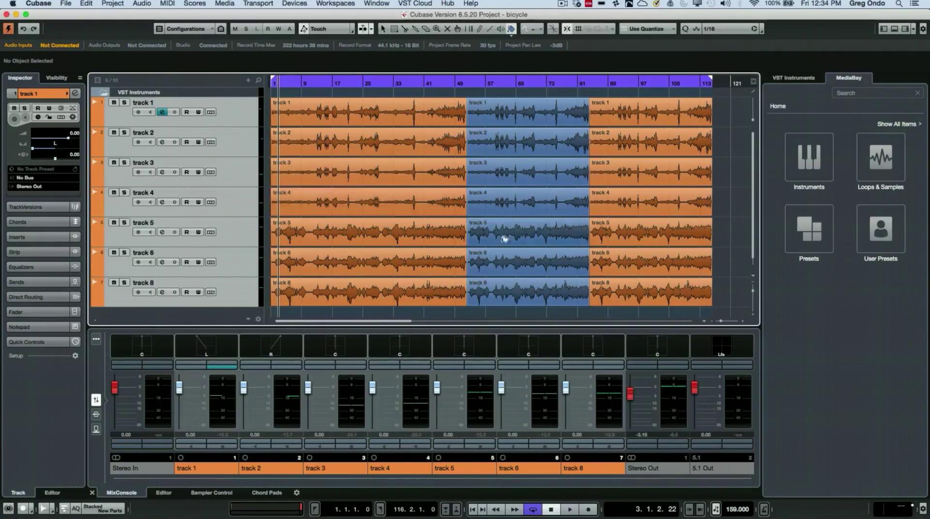